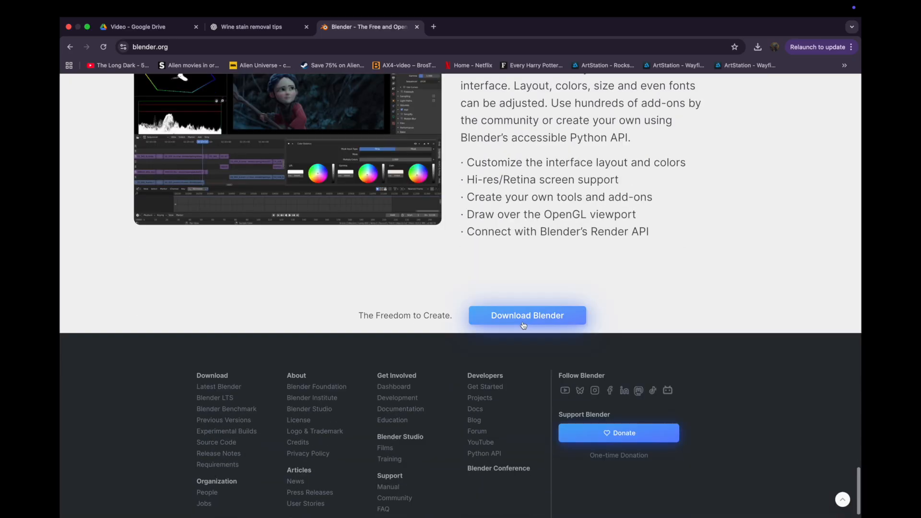
Step: Open the Blender download page from the blender.org home page
click(529, 318)
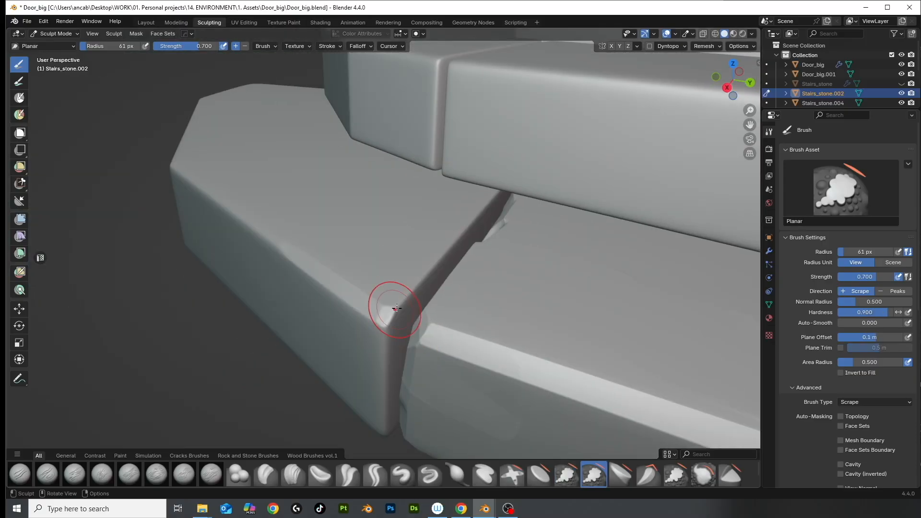
Step: Scrape the stone stair's front corner and the lower edge of the separate cube with the Planar brush
drag(391, 304, 411, 297)
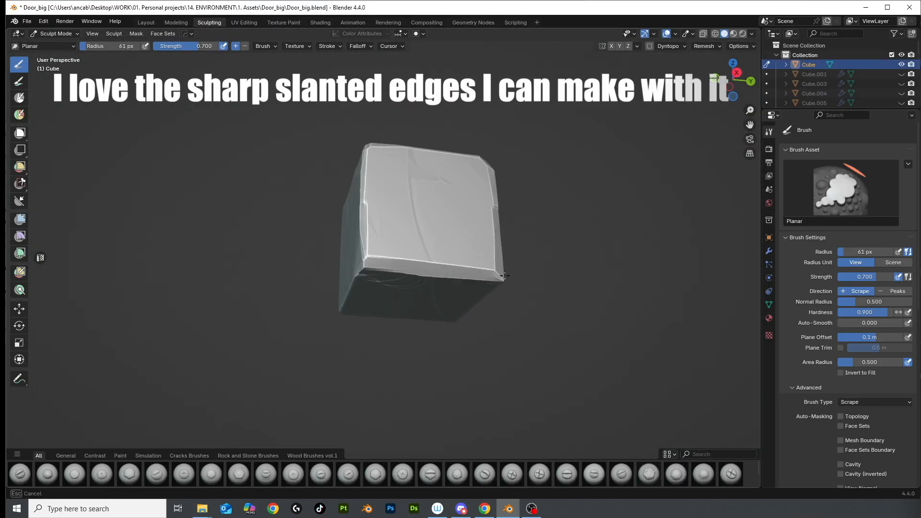
drag(505, 276, 495, 283)
mouse_move(495, 283)
middle_down()
mouse_move(401, 298)
mouse_move(433, 305)
middle_up()
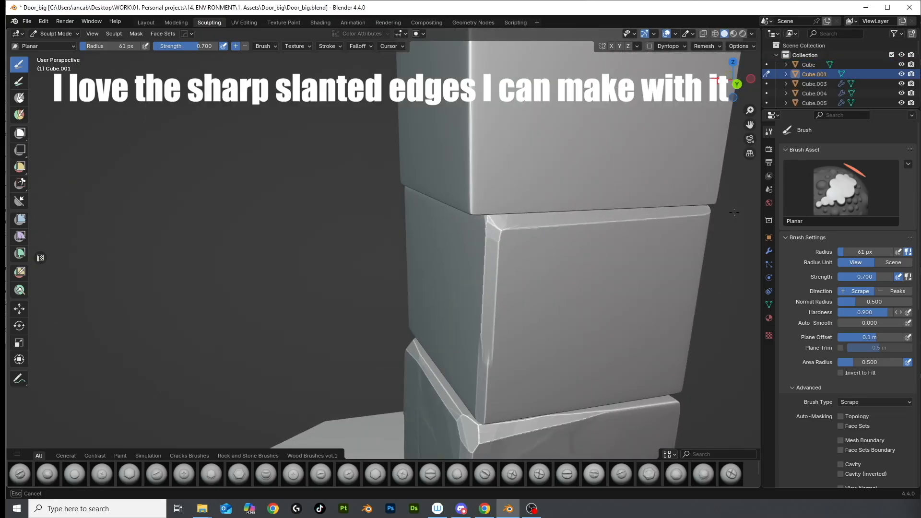
Step: Carve sharp slanted bevels along the edges and corners of the stacked block Cube.001 with the Planar brush
drag(533, 206, 530, 261)
mouse_move(530, 261)
middle_down()
mouse_move(480, 278)
mouse_move(499, 312)
middle_up()
drag(499, 319, 552, 335)
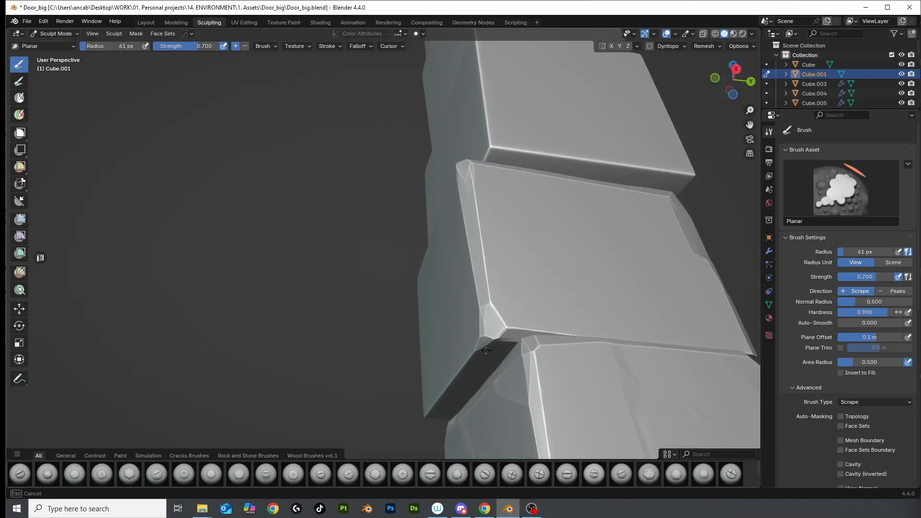
mouse_move(551, 336)
middle_down()
mouse_move(458, 277)
mouse_move(499, 302)
middle_up()
drag(499, 302, 446, 274)
mouse_move(446, 274)
middle_down()
mouse_move(543, 323)
mouse_move(511, 323)
mouse_move(527, 338)
middle_up()
drag(527, 339, 557, 355)
middle_drag(557, 355, 446, 365)
drag(446, 365, 470, 374)
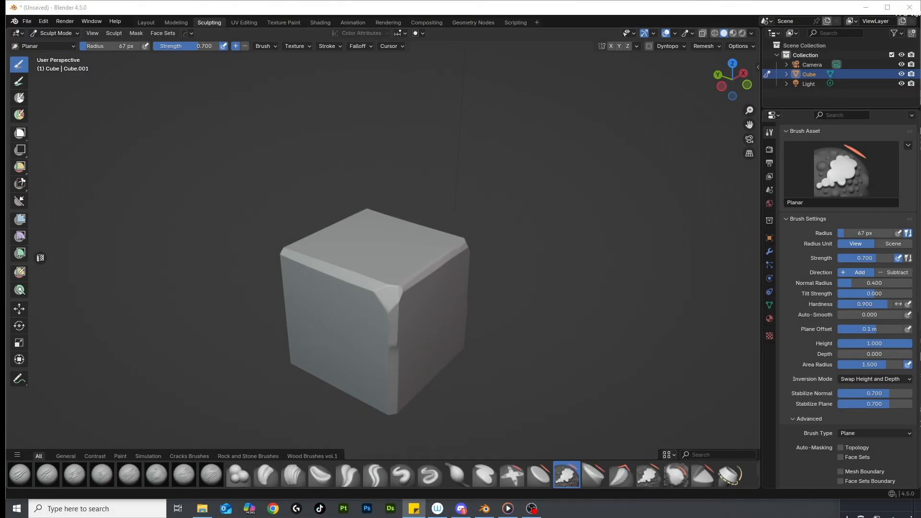
drag(920, 115, 423, 186)
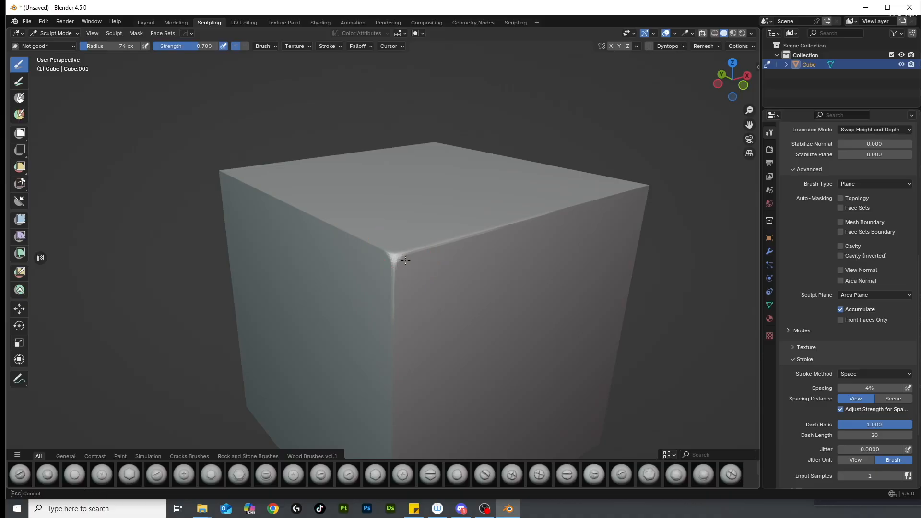
Step: Test the "Not good" brush with scraping strokes along the cube's upper and lower corners and its vertical edges
drag(392, 380, 392, 408)
middle_drag(431, 269, 391, 264)
drag(398, 208, 547, 226)
middle_drag(479, 240, 523, 242)
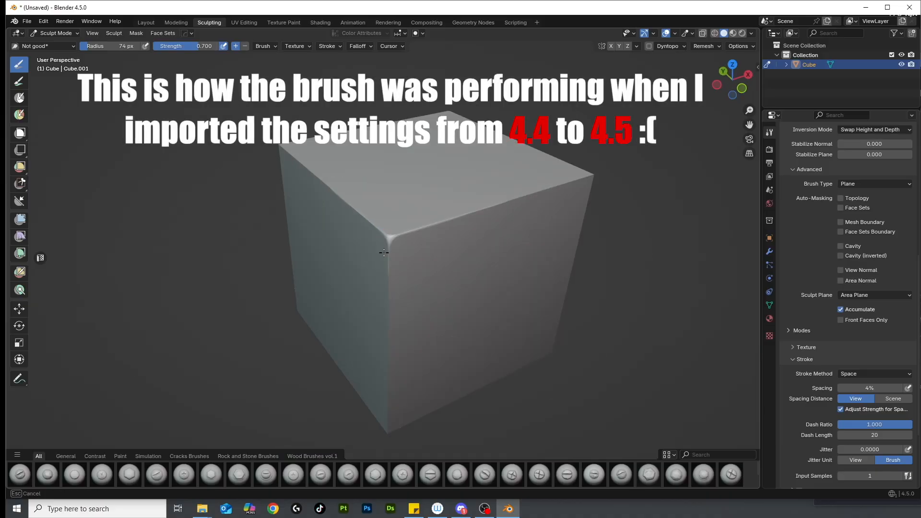
scroll(382, 240, down, 3)
middle_drag(383, 202, 381, 162)
scroll(384, 192, up, 3)
middle_drag(417, 374, 437, 253)
drag(437, 253, 448, 336)
middle_drag(448, 336, 484, 307)
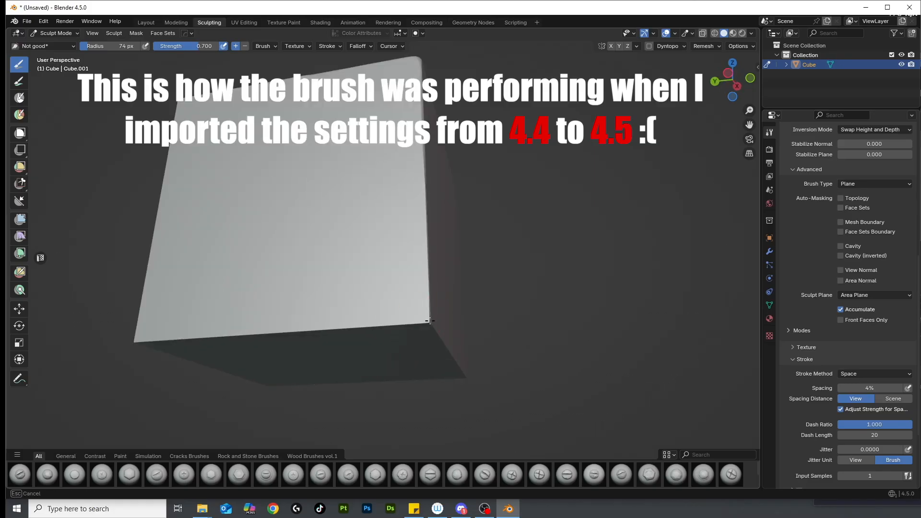
middle_drag(423, 259, 428, 308)
scroll(427, 308, down, 3)
drag(425, 307, 416, 294)
scroll(412, 268, up, 4)
drag(411, 216, 409, 251)
middle_drag(409, 250, 432, 243)
scroll(432, 243, down, 3)
scroll(431, 243, up, 2)
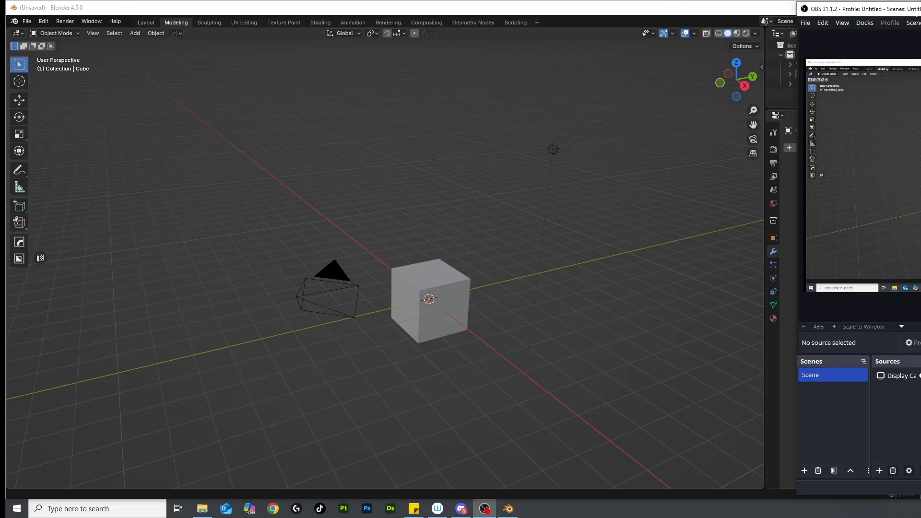
Step: Select the default cube and switch to the Sculpting workspace
click(687, 318)
click(434, 326)
scroll(439, 336, up, 2)
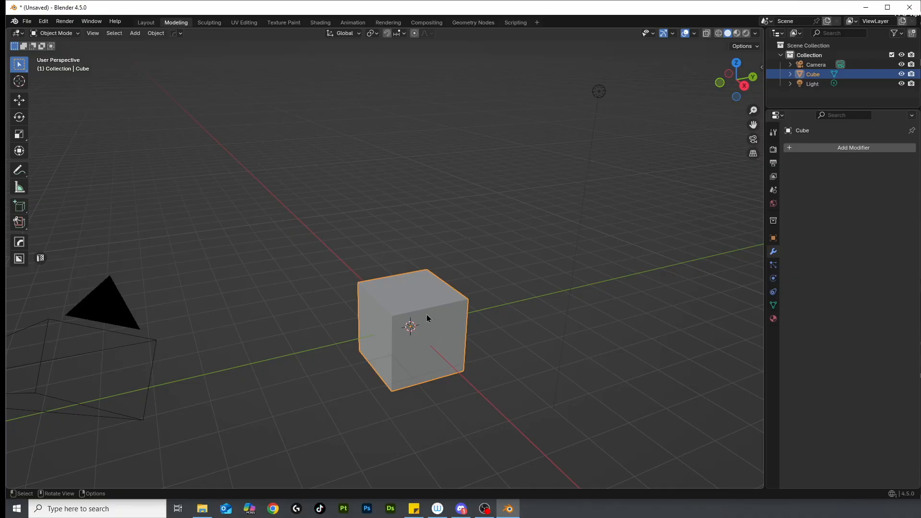
click(212, 23)
middle_drag(329, 220, 373, 225)
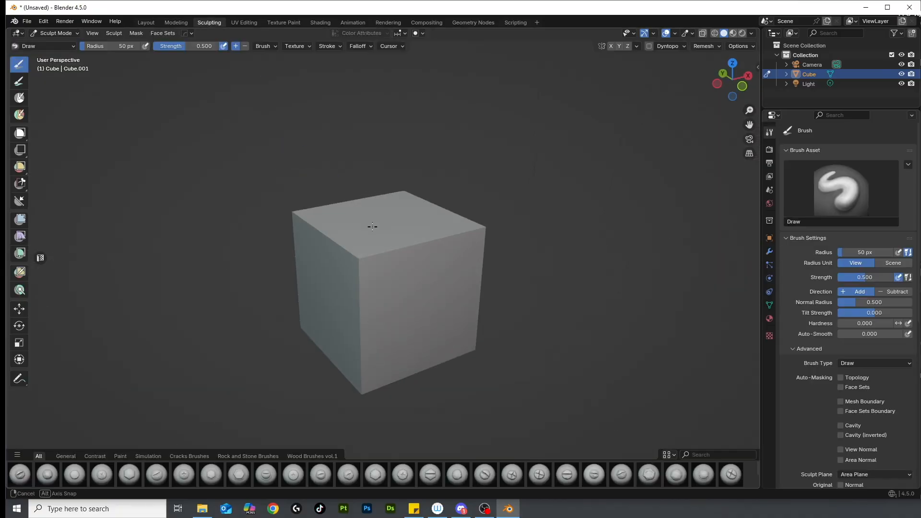
Step: Remesh the cube with a voxel size of 0.01 m
click(713, 49)
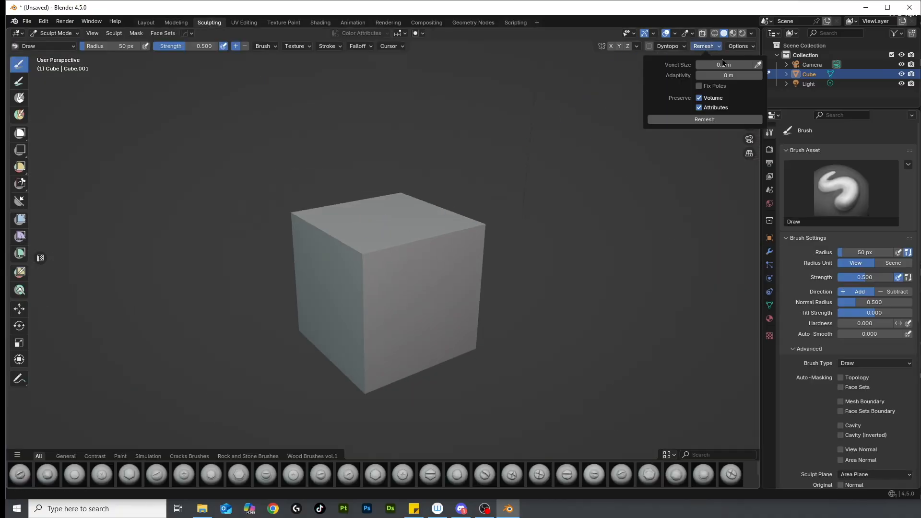
double_click(725, 65)
text(0)
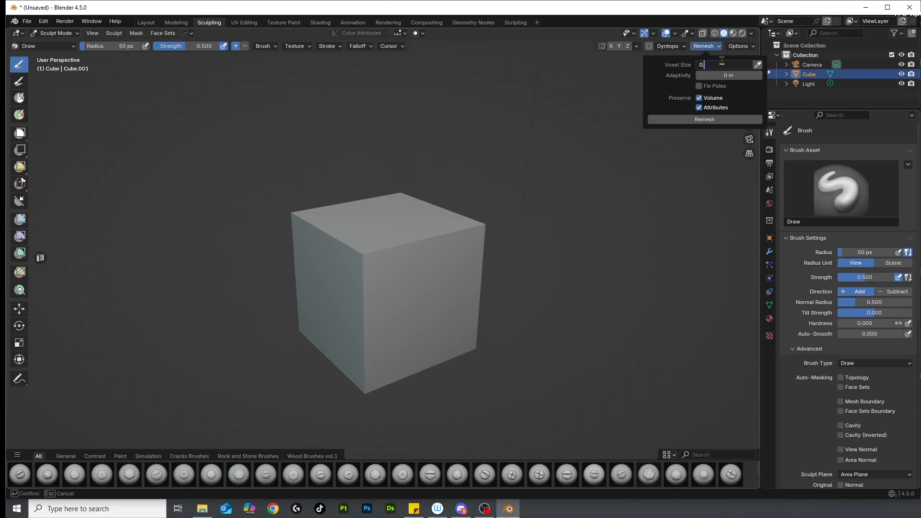
text(.01)
key(Return)
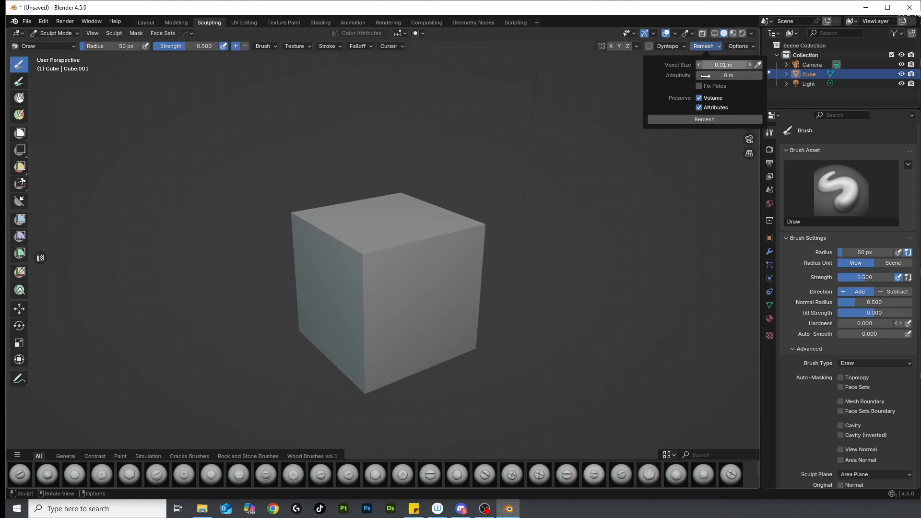
click(704, 119)
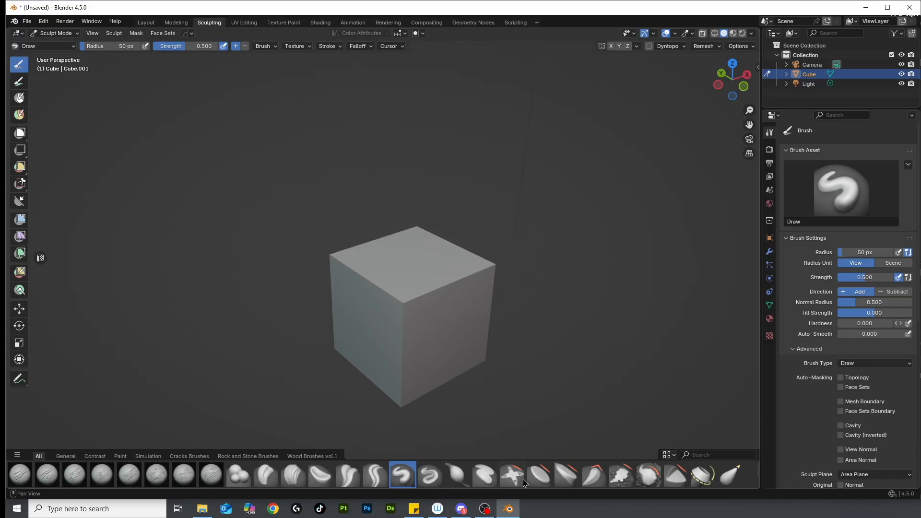
Step: Duplicate the Scrape/Fill brush and save it to the User Library under the name Planar
click(619, 478)
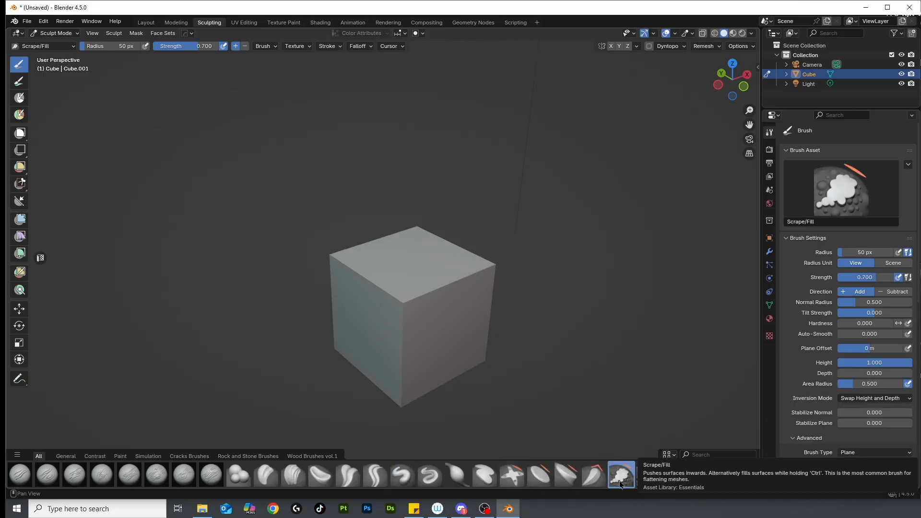
click(908, 164)
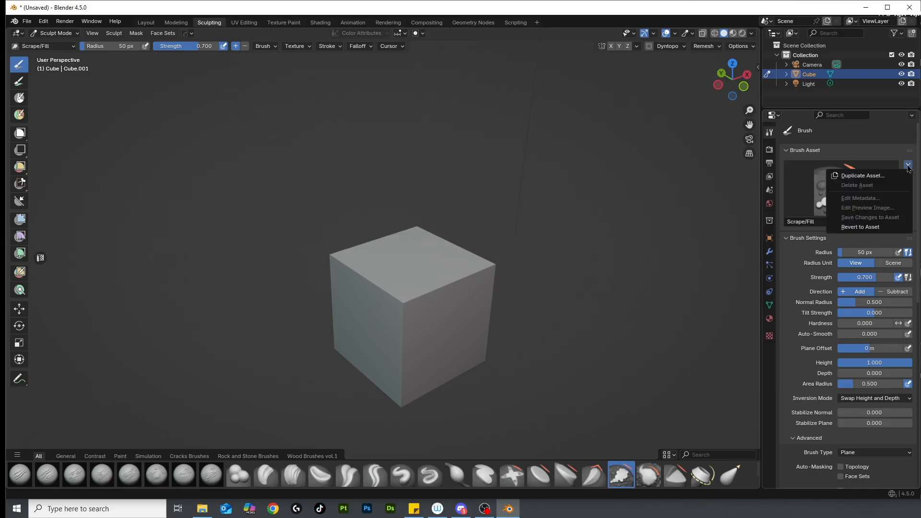
click(883, 176)
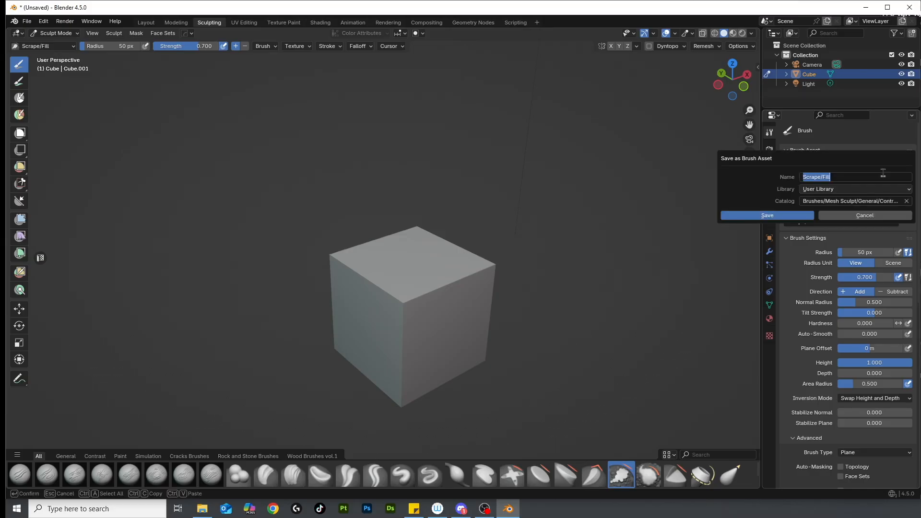
text(Planar)
key(Return)
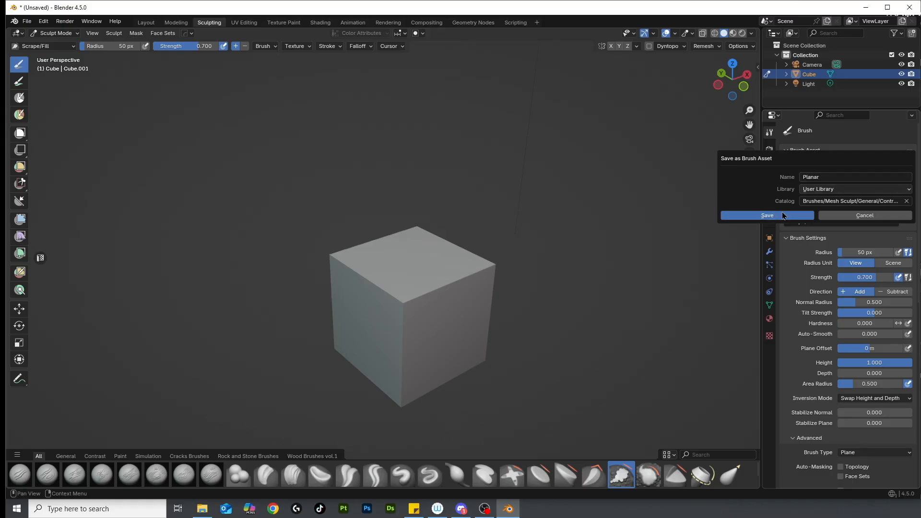
click(768, 215)
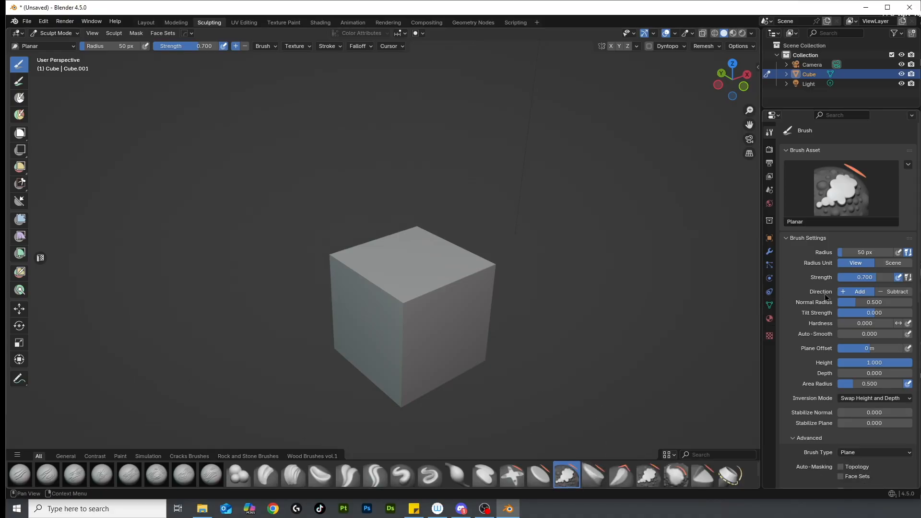
Step: Set the Planar brush's Normal Radius to 0.4 and its Hardness to 0.9
scroll(825, 298, down, 1)
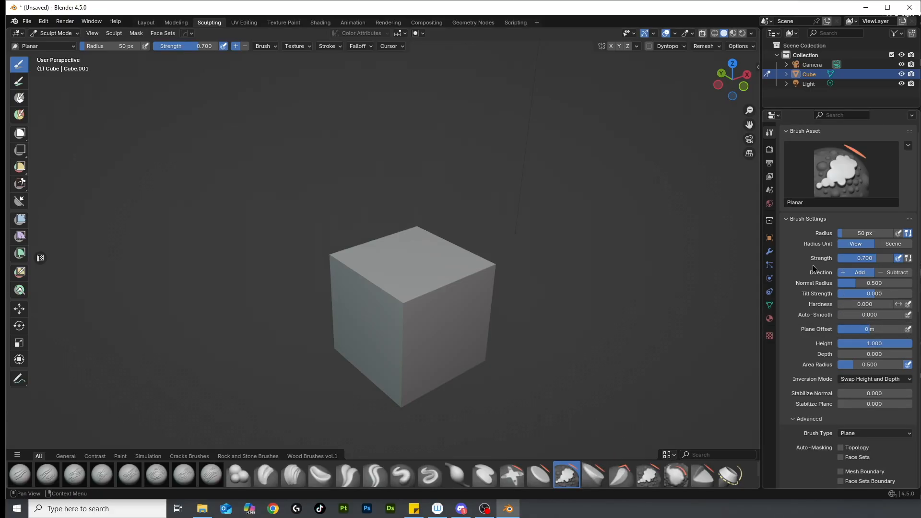
click(867, 284)
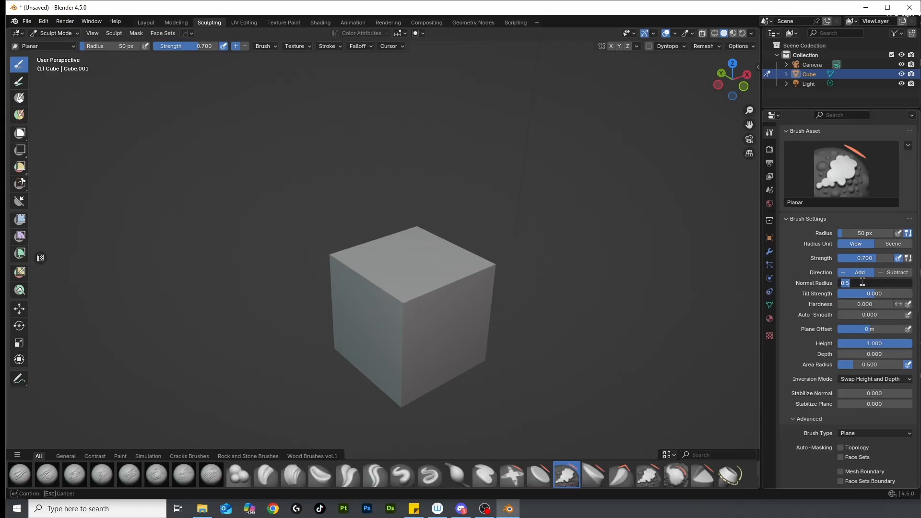
text(0.4)
key(Return)
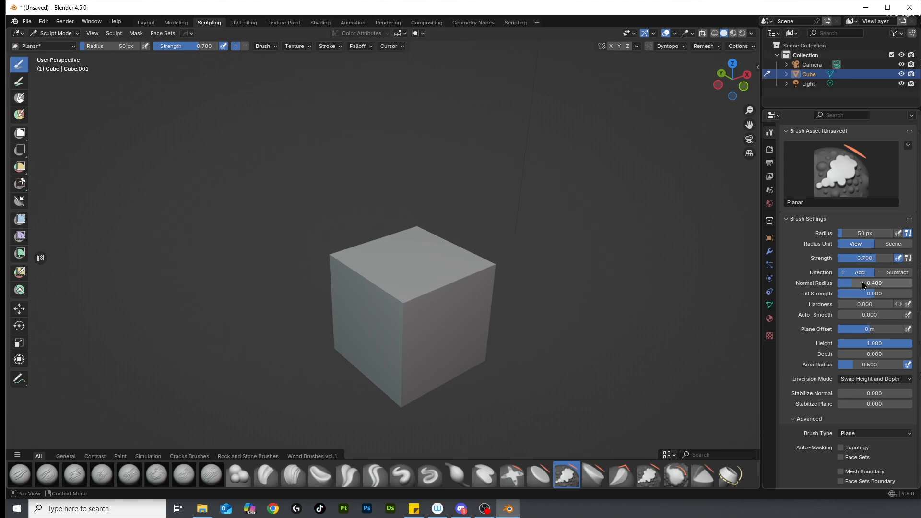
drag(844, 304, 845, 304)
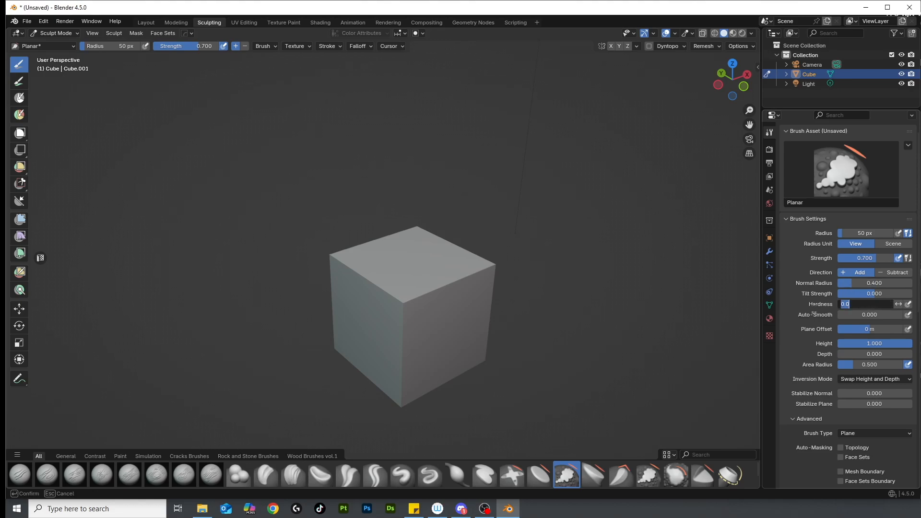
key(BackSpace)
text(.9)
key(Return)
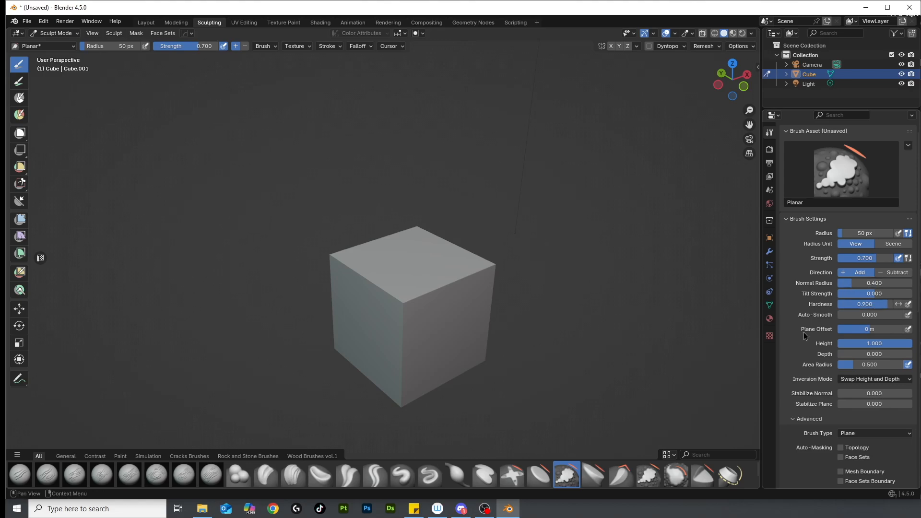
Step: Set the Planar brush's Plane Offset to 0.1 m and its Area Radius to 1
click(853, 329)
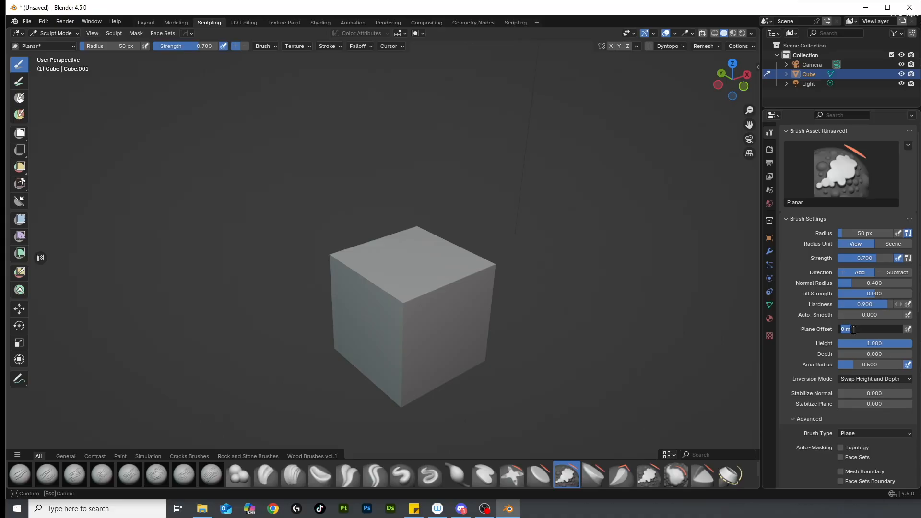
text(.1)
key(Return)
scroll(834, 373, down, 2)
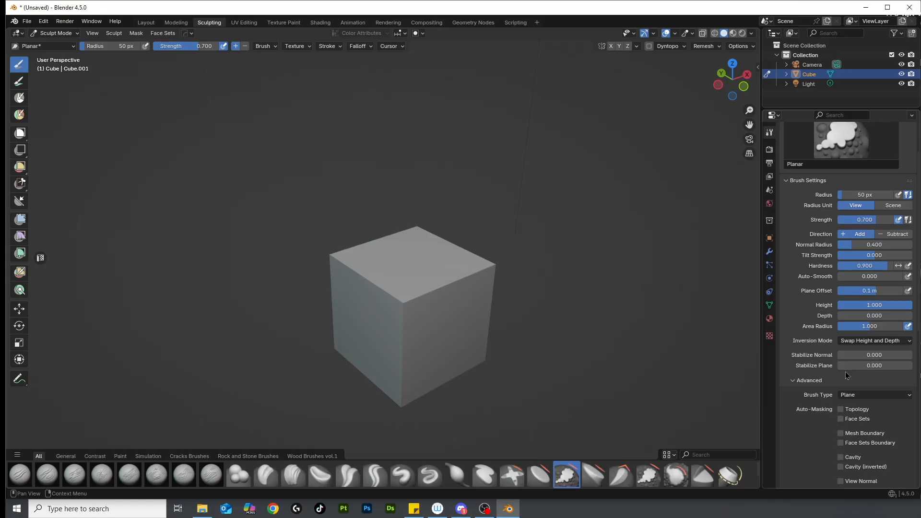
Step: Set both Stabilize Normal and Stabilize Plane of the Planar brush to 0.7
drag(849, 355, 886, 365)
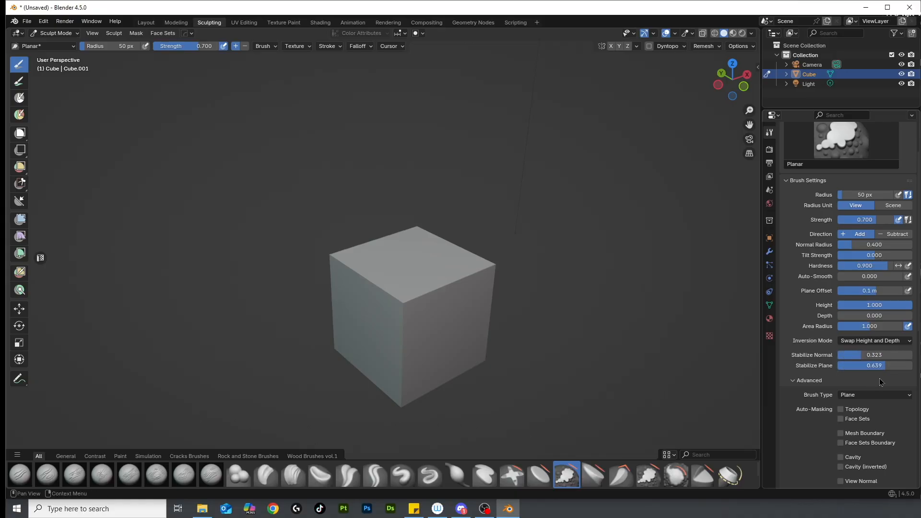
click(905, 355)
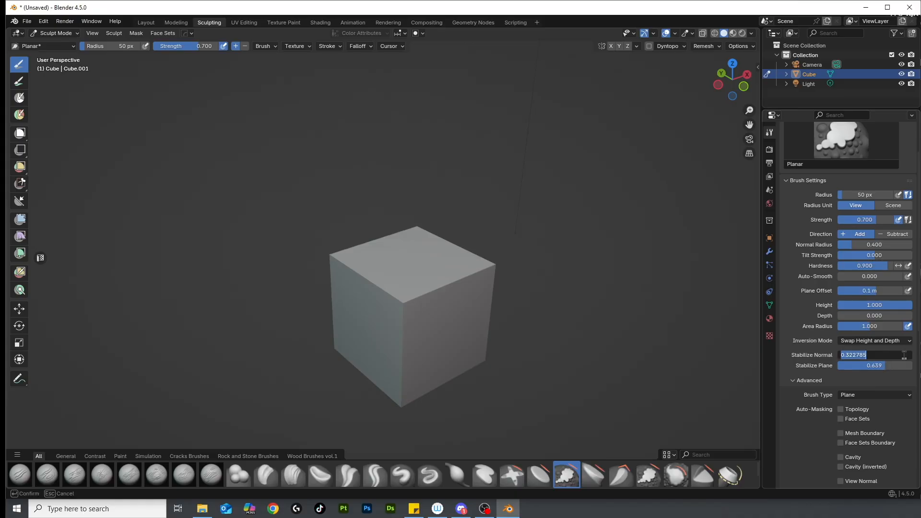
text(.7)
key(Return)
click(892, 366)
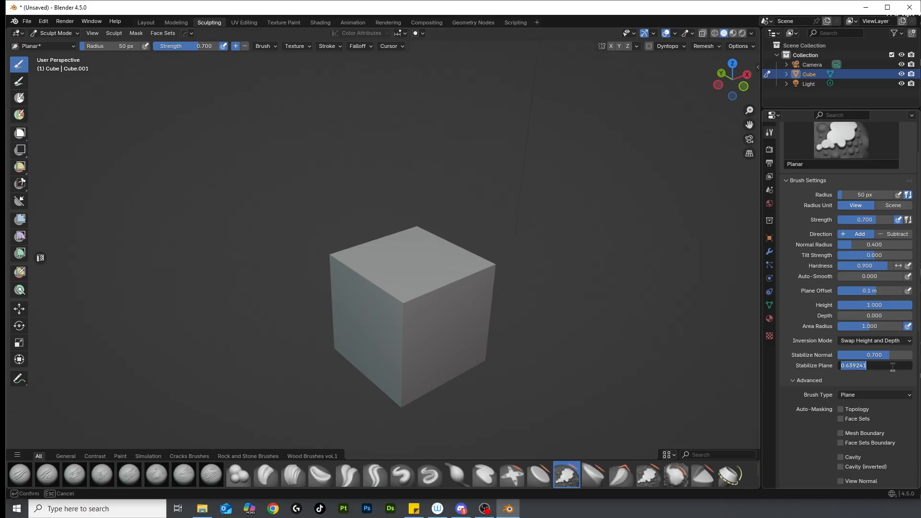
key(BackSpace)
key(Return)
Step: Set the Planar brush's stroke Spacing to 4%
scroll(892, 367, down, 5)
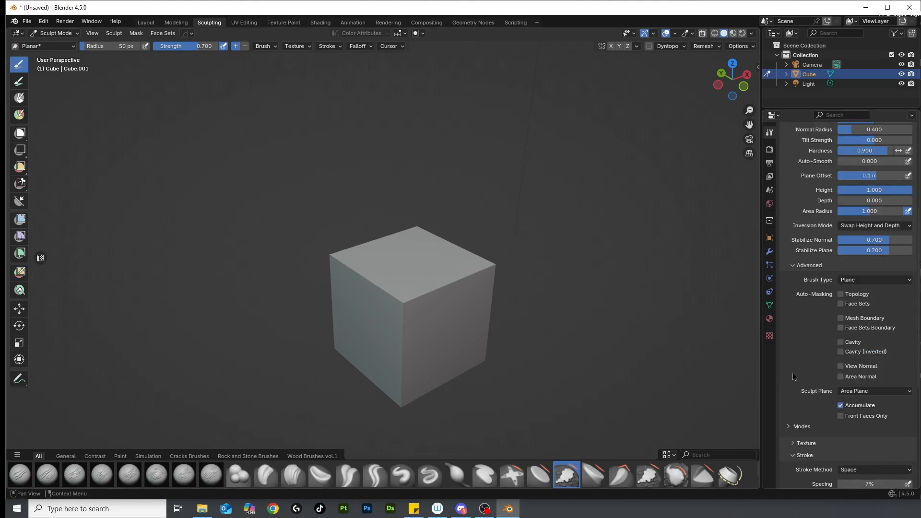
scroll(834, 416, down, 5)
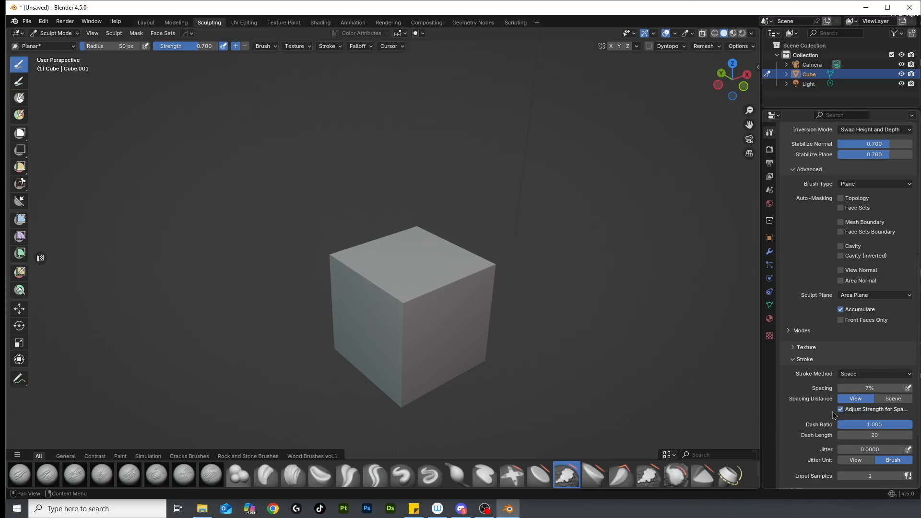
click(855, 387)
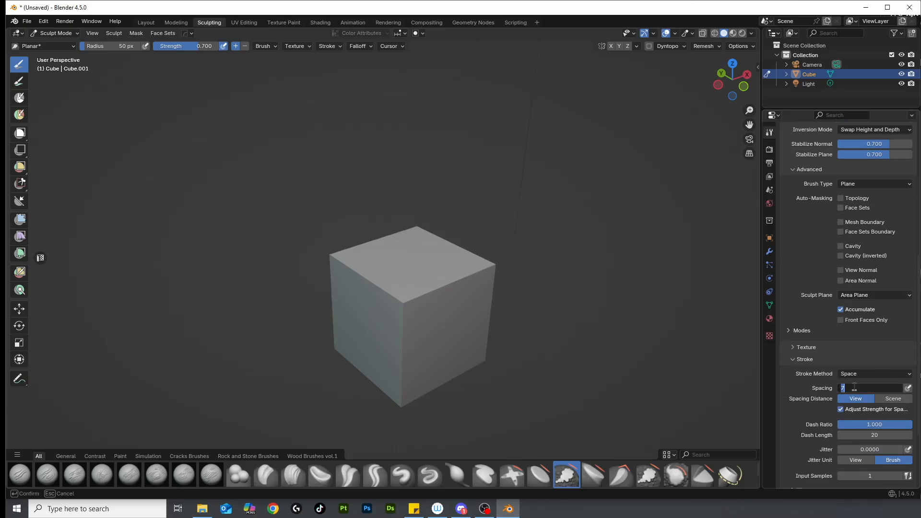
text(4)
key(Return)
scroll(845, 399, down, 5)
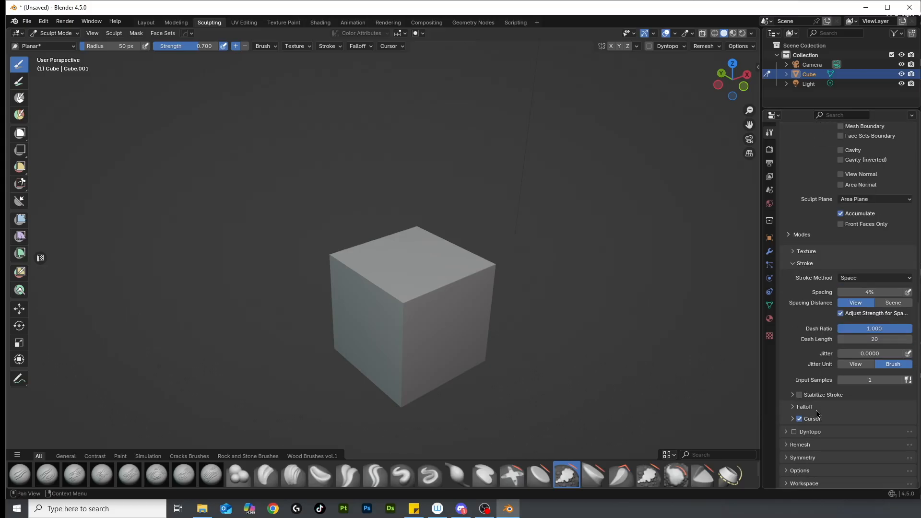
scroll(818, 414, up, 15)
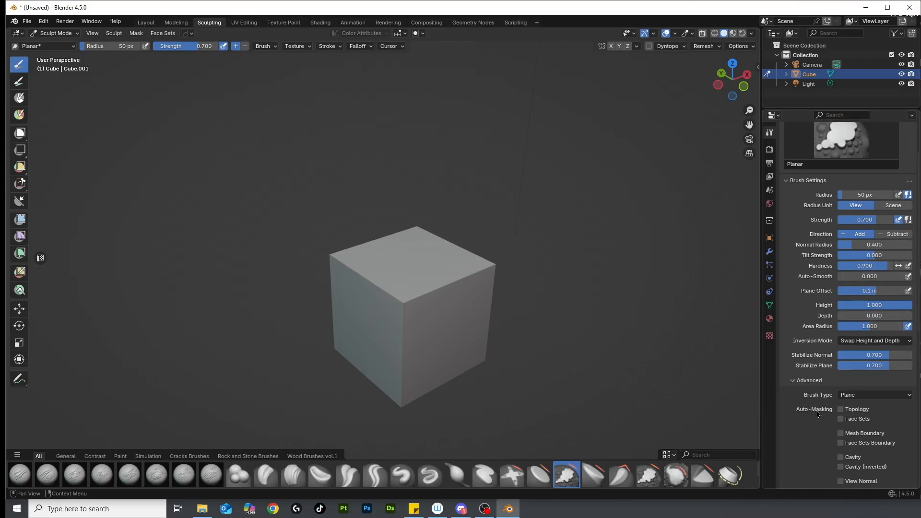
Step: Enlarge the Planar brush radius to 67 px and carve a flat facet into the cube's nearest top corner
scroll(817, 413, up, 2)
scroll(413, 296, up, 2)
key(bracketright)
key(bracketright)
key(bracketright)
drag(402, 306, 394, 303)
scroll(432, 278, up, 2)
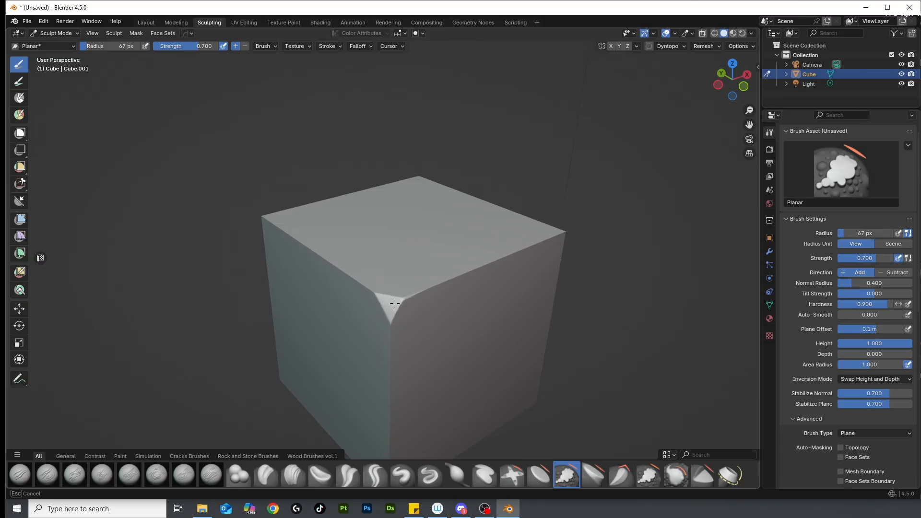
Step: Carve along the top edge and the vertical edge that meet at the cube's flattened corner
mouse_move(451, 280)
mouse_down()
mouse_move(392, 293)
mouse_move(388, 305)
mouse_move(352, 281)
mouse_move(390, 307)
mouse_move(396, 347)
mouse_move(399, 305)
mouse_up()
scroll(404, 289, down, 2)
scroll(404, 289, up, 2)
scroll(392, 374, down, 2)
middle_drag(393, 375, 372, 372)
scroll(415, 346, up, 2)
drag(390, 311, 387, 325)
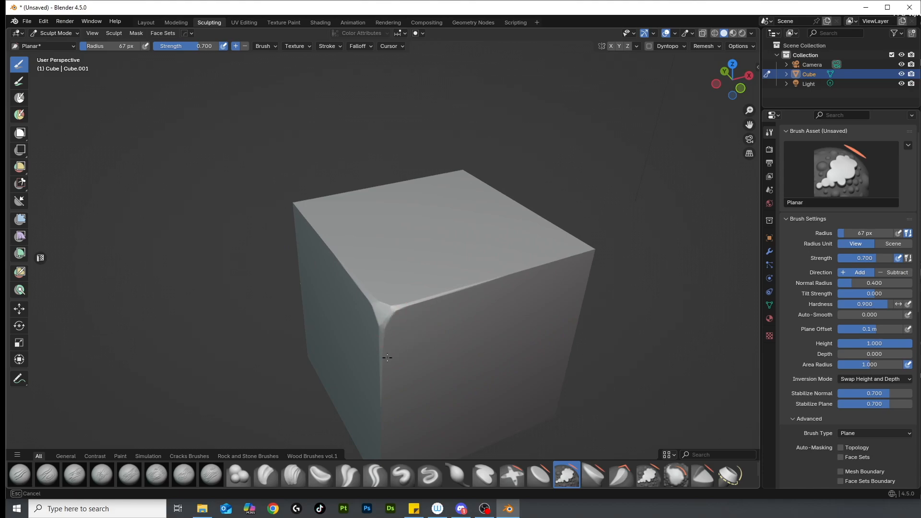
mouse_move(387, 357)
mouse_down()
mouse_move(390, 308)
mouse_move(460, 293)
mouse_up()
Step: Set the Planar brush's Area Radius to 1.5
scroll(797, 366, up, 1)
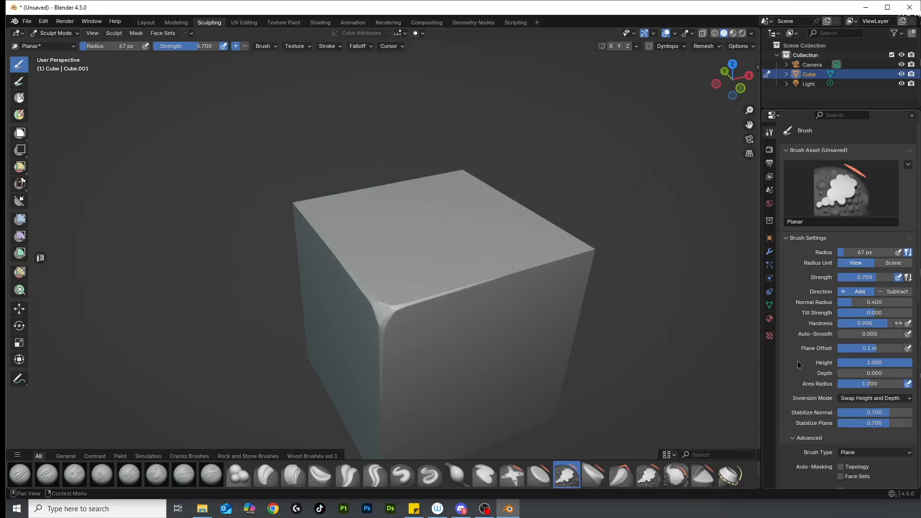
click(861, 384)
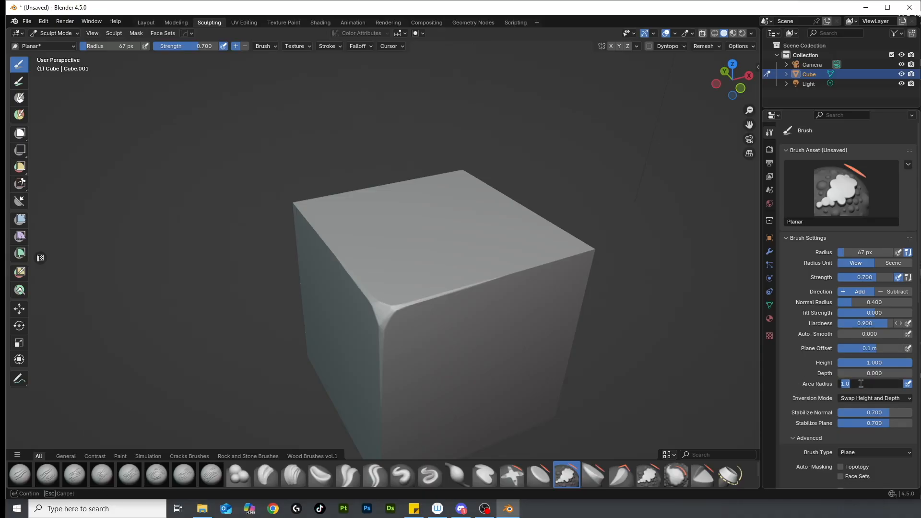
text(1.5)
key(Return)
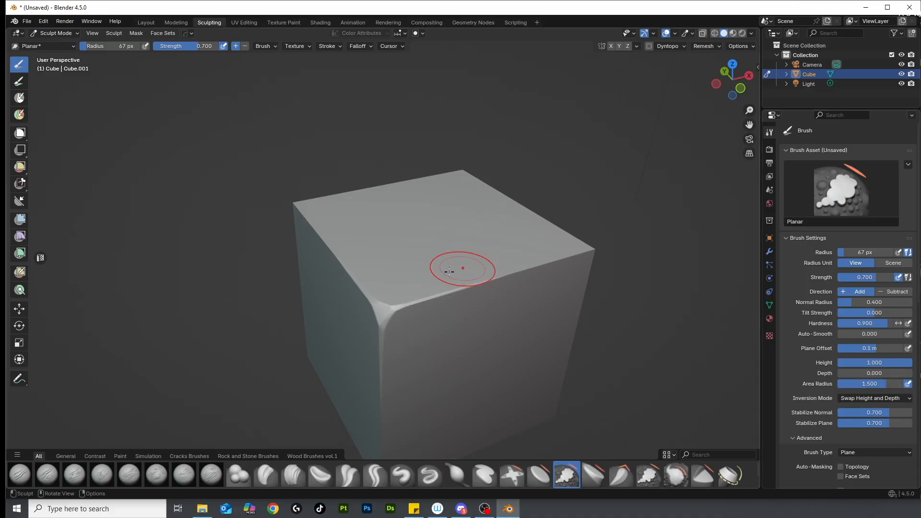
Step: Carve a slanted bevel along the cube's top edge from the flattened corner to the neighbouring corner
mouse_move(386, 312)
mouse_down()
mouse_move(382, 331)
mouse_move(404, 305)
mouse_up()
mouse_move(404, 305)
mouse_down()
mouse_move(490, 282)
mouse_move(422, 295)
mouse_up()
scroll(408, 297, down, 2)
middle_drag(407, 298, 566, 301)
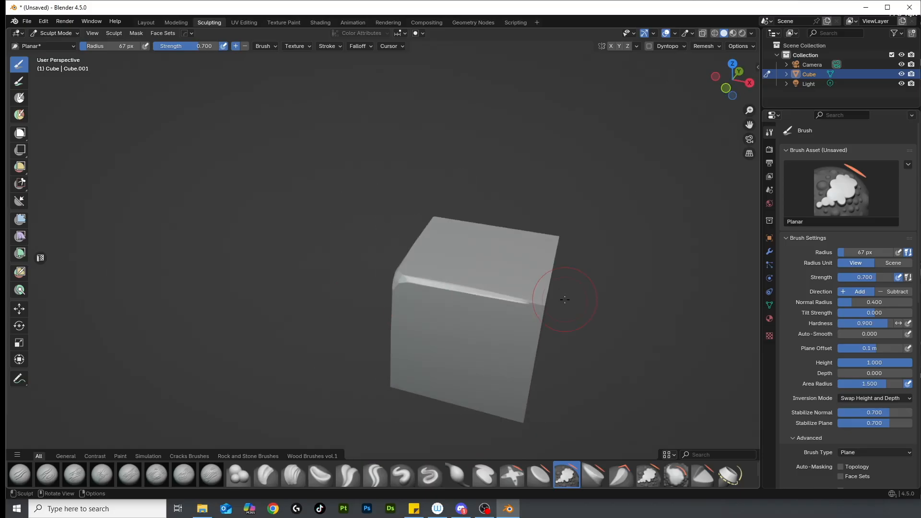
scroll(542, 301, up, 3)
mouse_move(509, 301)
mouse_down()
mouse_move(539, 304)
mouse_move(499, 288)
mouse_up()
scroll(499, 287, down, 2)
middle_drag(497, 287, 450, 284)
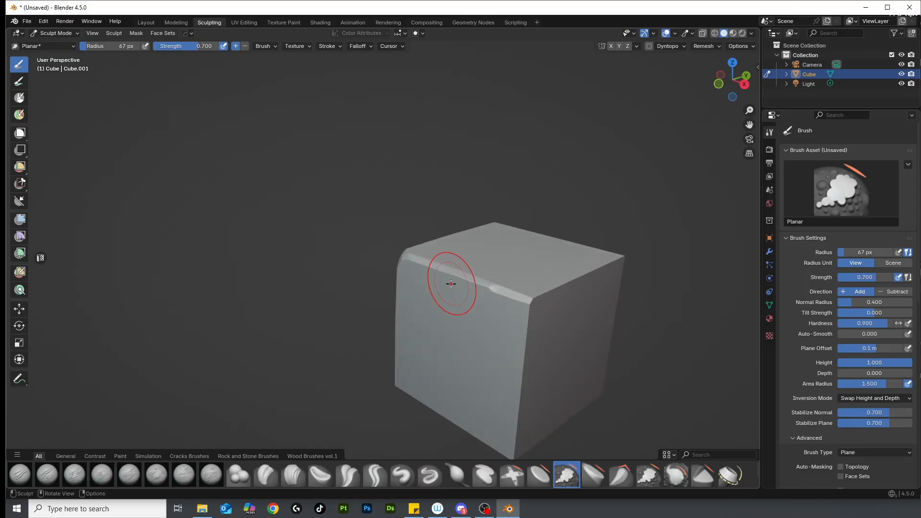
Step: Bevel the vertical edge below the neighbouring corner and even out the bevel on the top edge between both corners
scroll(544, 282, up, 2)
mouse_move(537, 290)
mouse_down()
mouse_move(519, 309)
mouse_move(512, 412)
mouse_up()
scroll(505, 312, down, 2)
middle_drag(505, 311, 549, 310)
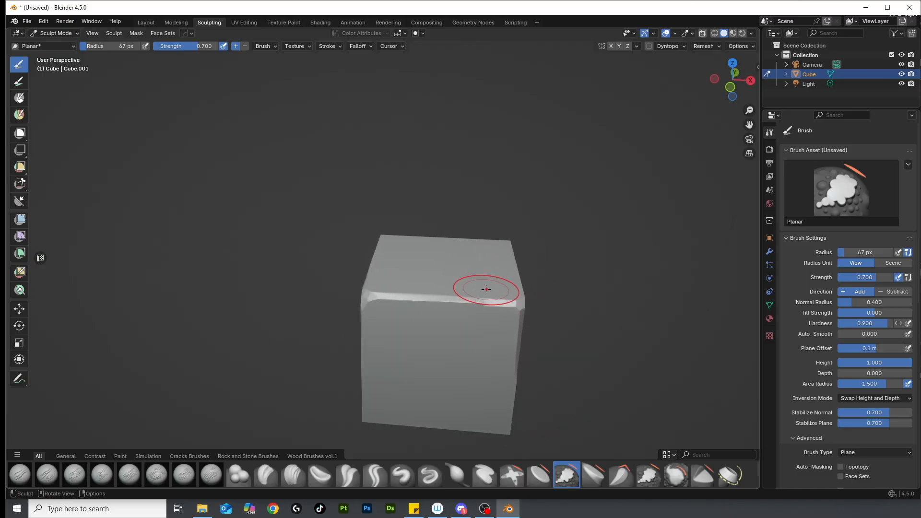
scroll(472, 305, up, 2)
drag(471, 306, 355, 303)
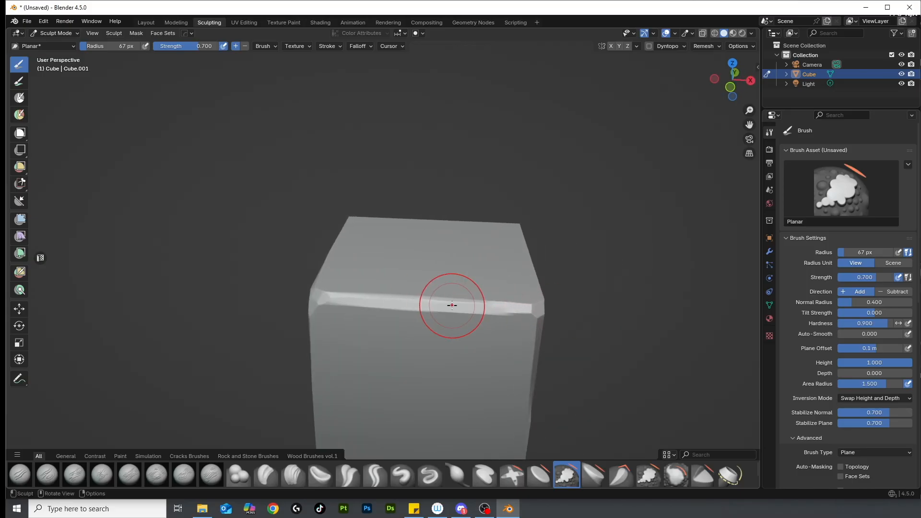
Step: Carve a slanted bevel along the adjacent top edge on the other side of the first flattened corner
scroll(452, 306, down, 2)
middle_drag(453, 306, 497, 306)
scroll(441, 308, up, 1)
drag(354, 320, 355, 322)
scroll(355, 322, down, 2)
middle_drag(213, 339, 339, 326)
scroll(338, 326, up, 2)
drag(338, 326, 316, 326)
mouse_move(259, 303)
mouse_down()
mouse_move(278, 309)
mouse_move(215, 283)
mouse_move(322, 321)
mouse_up()
drag(323, 322, 347, 331)
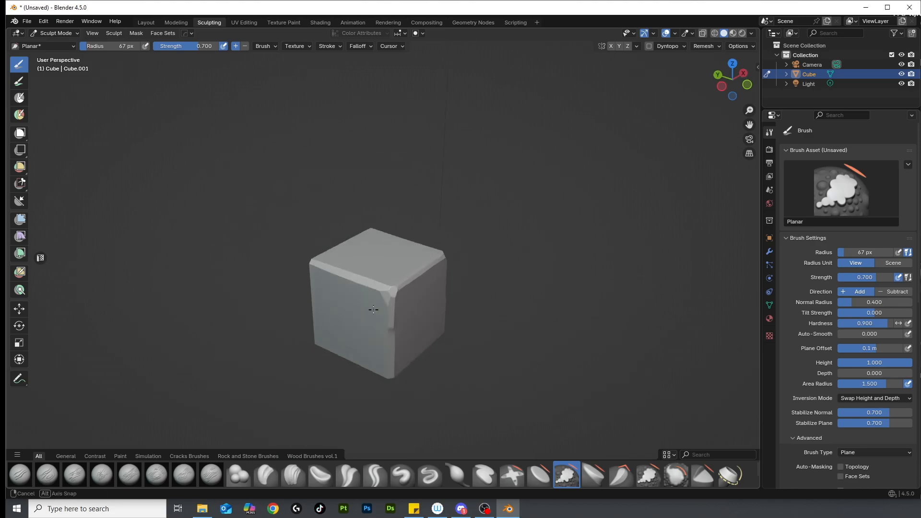
Step: Chisel the first corner, where the bevelled edges meet, into a larger flat facet
scroll(374, 307, up, 2)
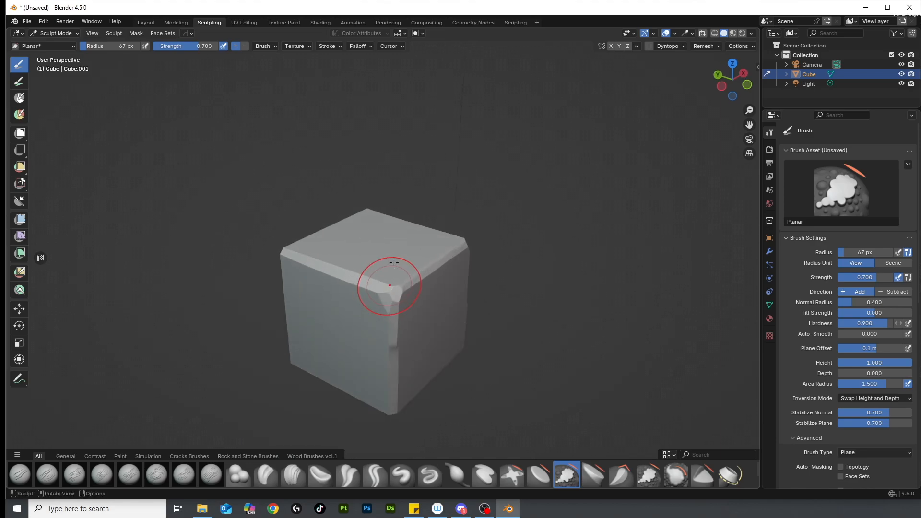
drag(390, 289, 388, 291)
drag(390, 307, 381, 315)
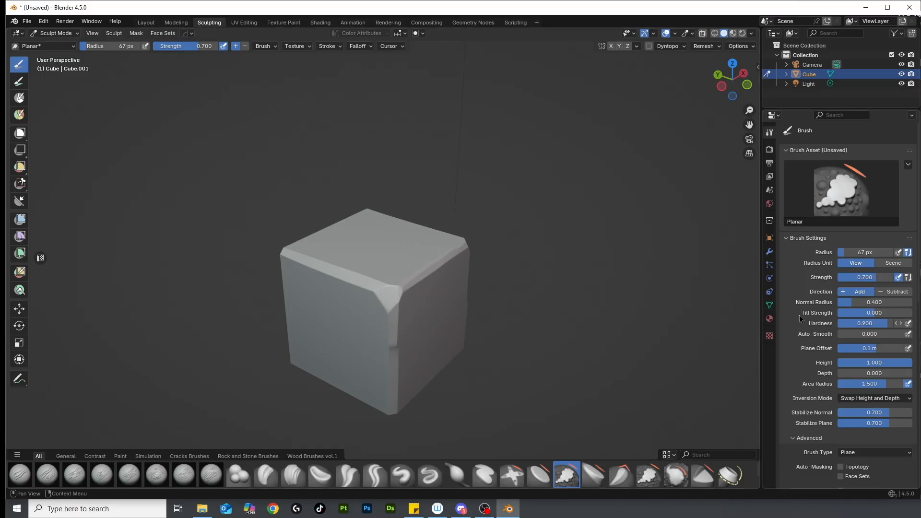
Step: Save the current Planar brush settings to its brush asset
scroll(800, 318, down, 1)
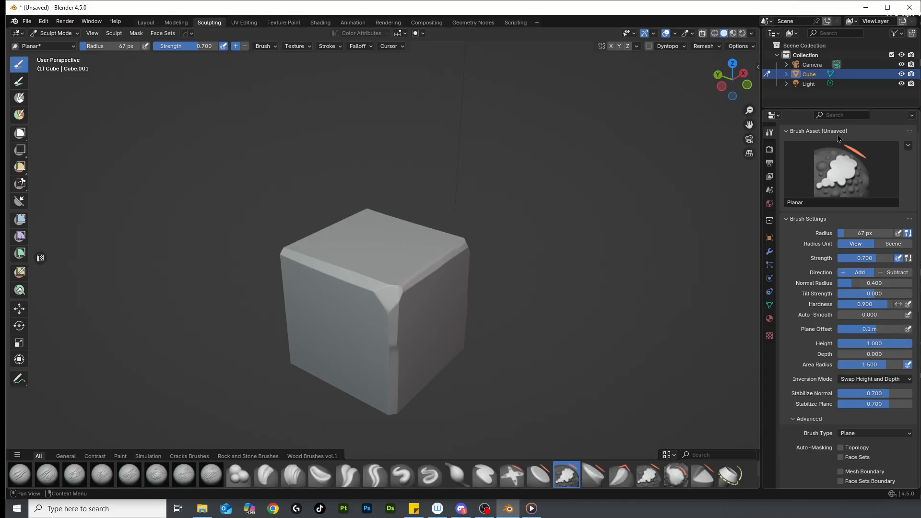
click(908, 145)
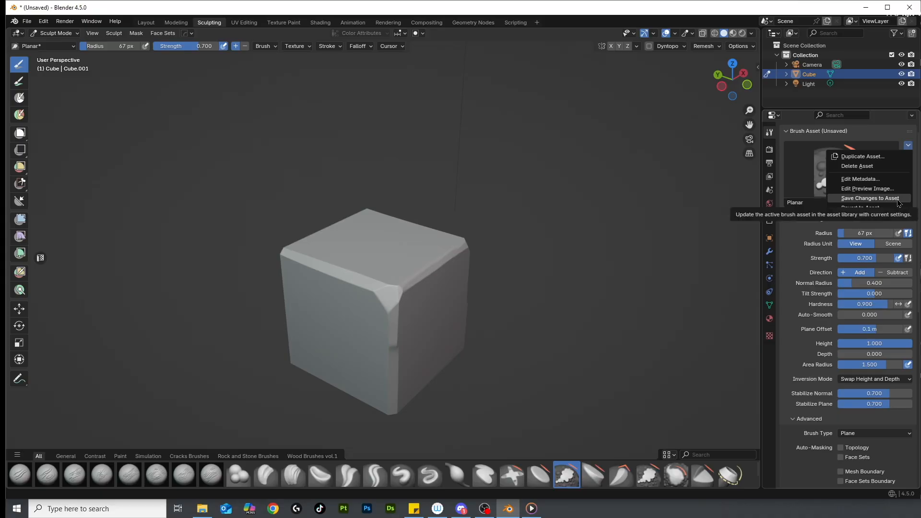
click(899, 199)
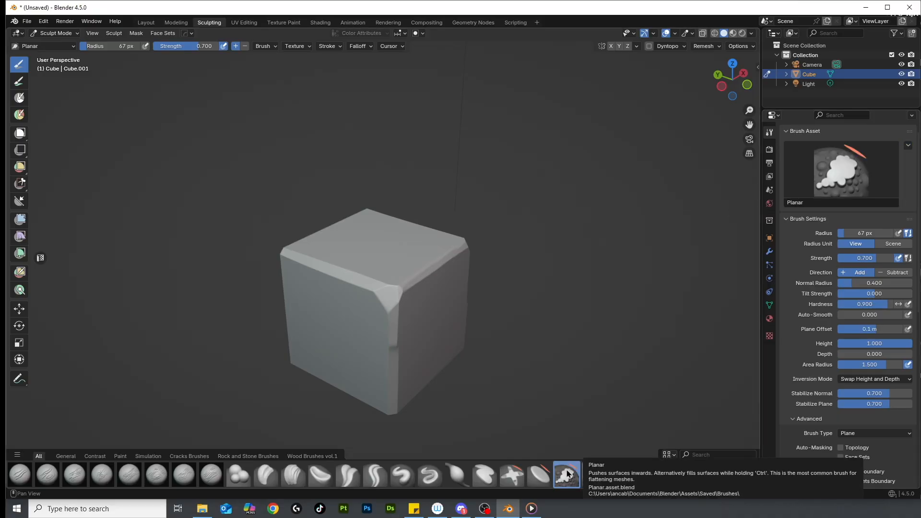